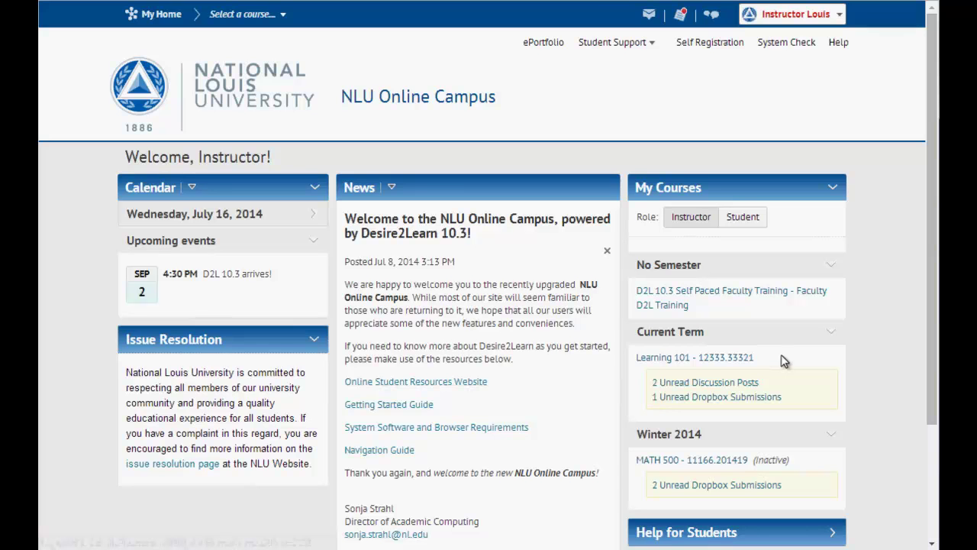
# Step: Open the Learning 101 course and go to Edit Course under Course Admin
pyautogui.click(724, 365)
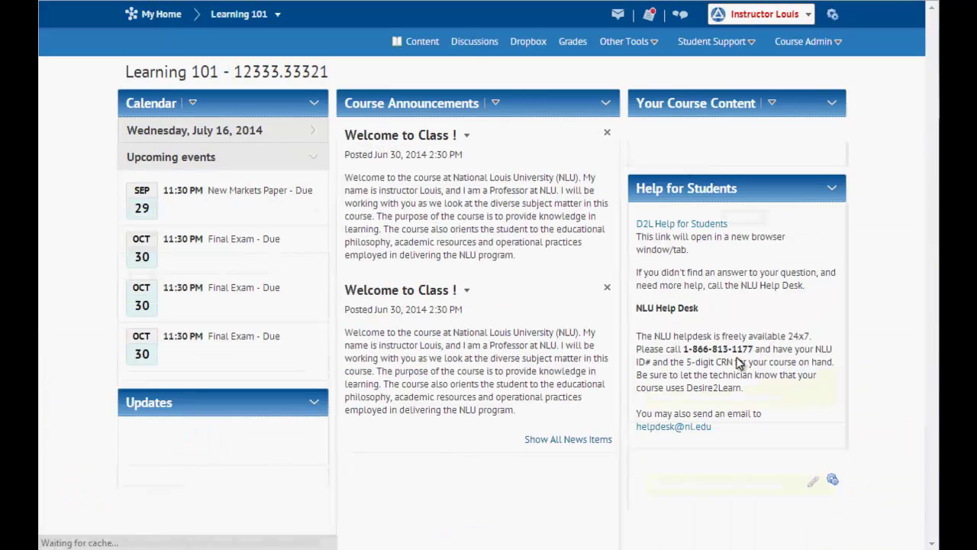
pyautogui.click(835, 43)
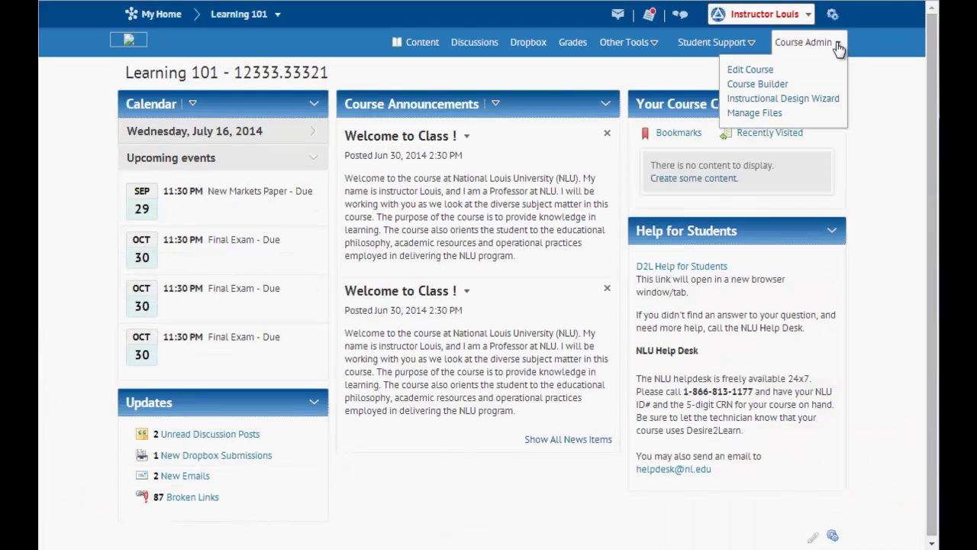
pyautogui.click(744, 71)
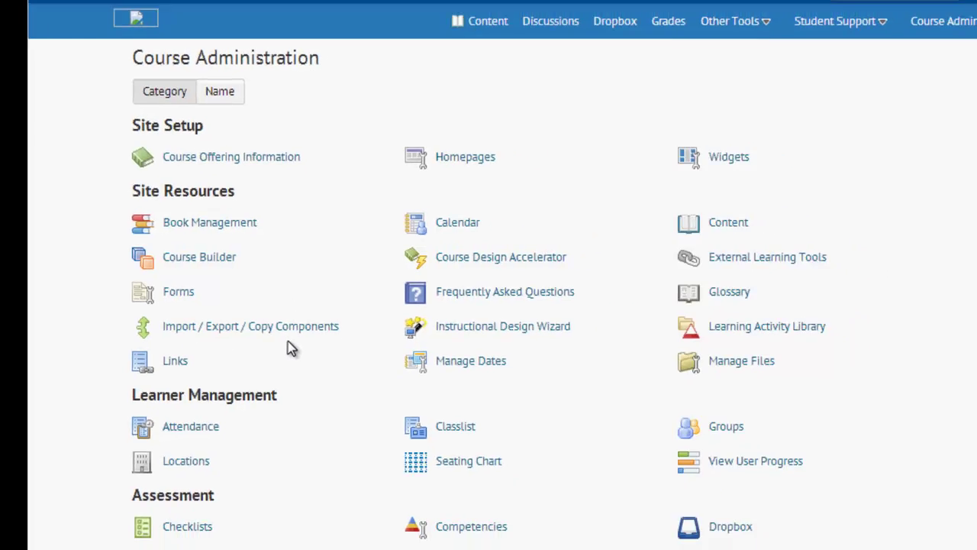
# Step: Go to Import / Export / Copy Components and start a search for a source offering
pyautogui.click(324, 347)
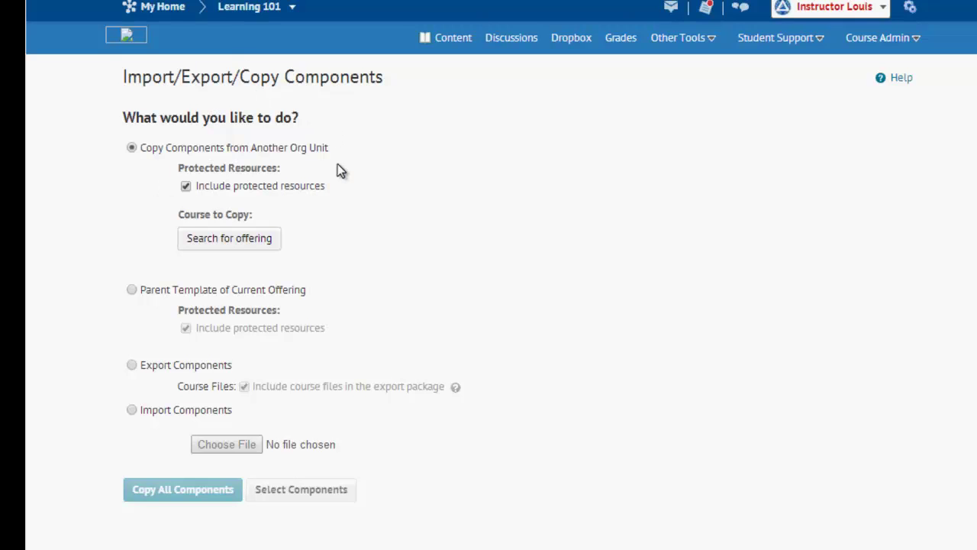
pyautogui.click(229, 240)
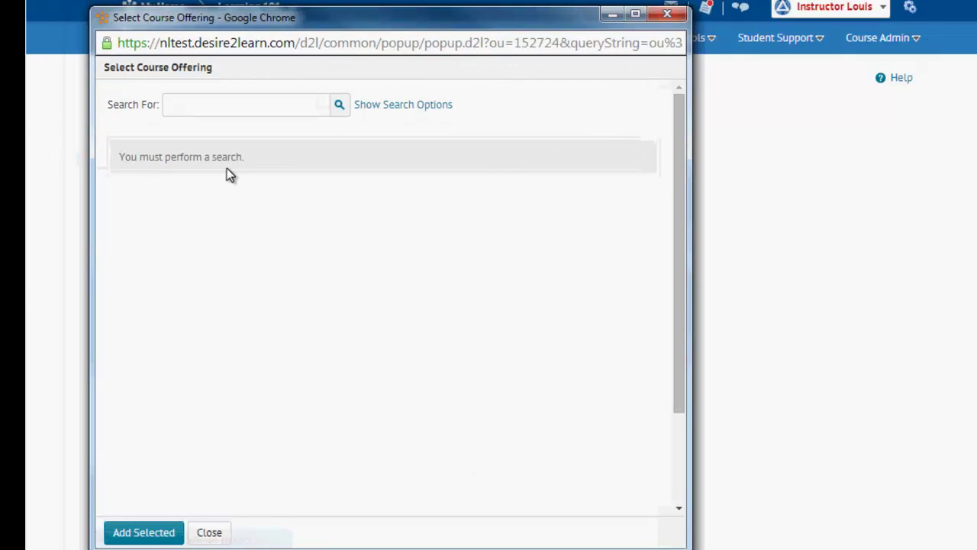
# Step: Search offerings for 'Math' and select MATH 500 as the source course
pyautogui.click(209, 110)
pyautogui.write('Math')
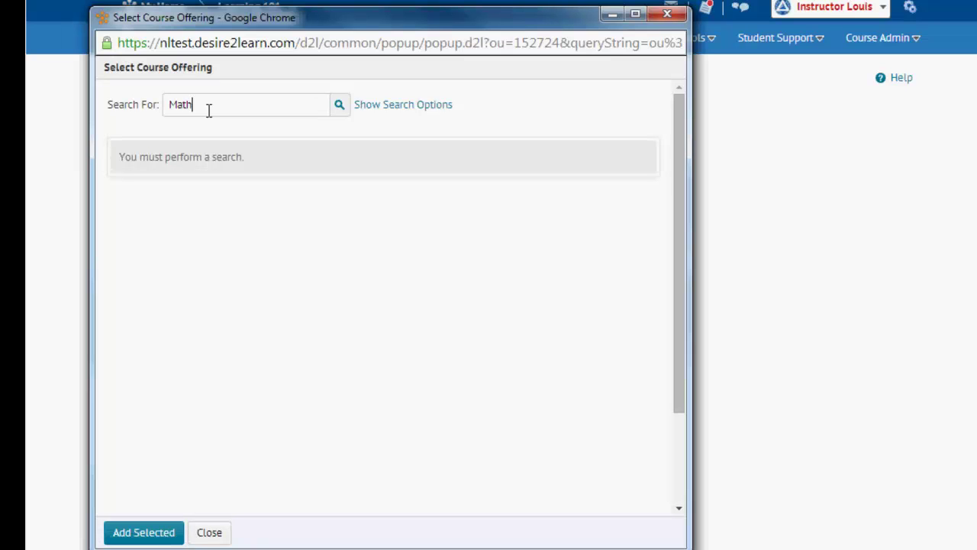
pyautogui.click(338, 106)
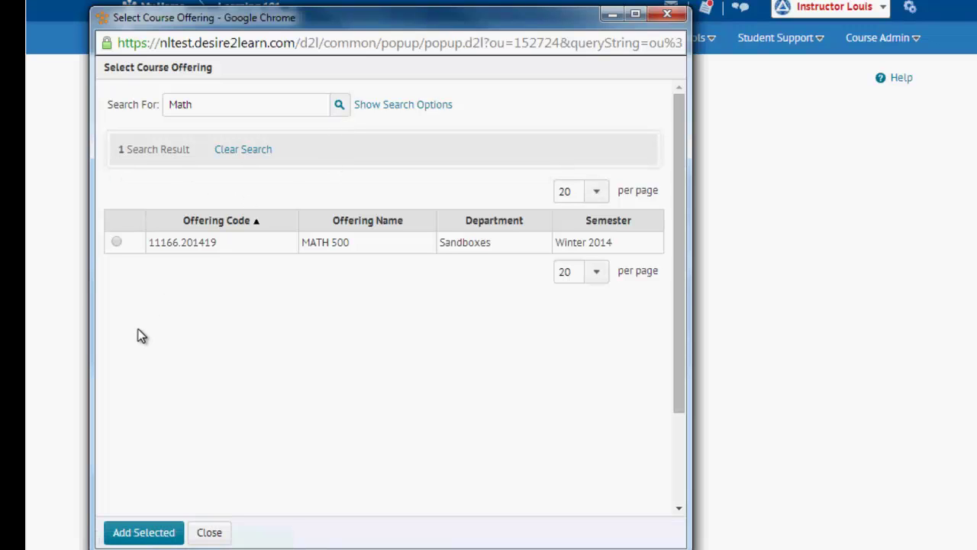
pyautogui.click(116, 243)
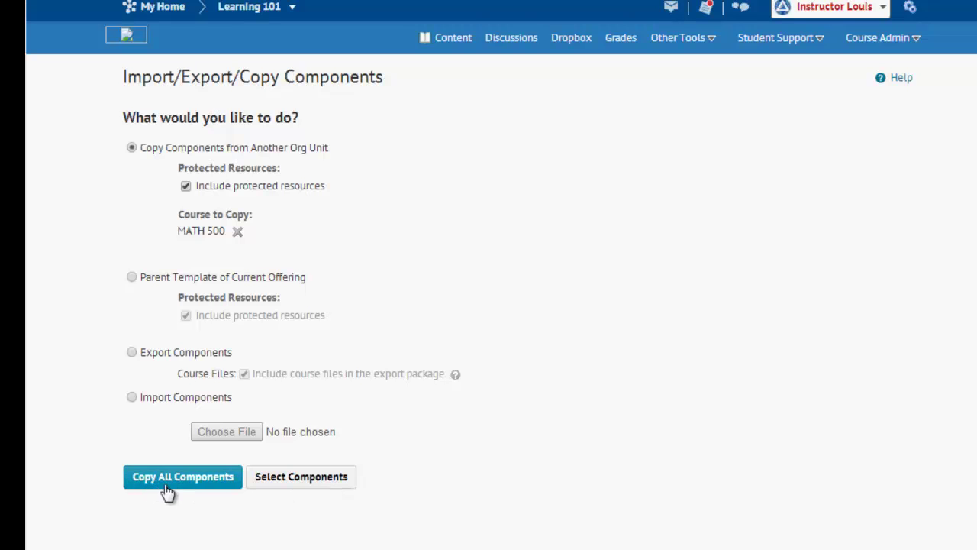
# Step: Copy all components from MATH 500 into Learning 101
pyautogui.click(215, 478)
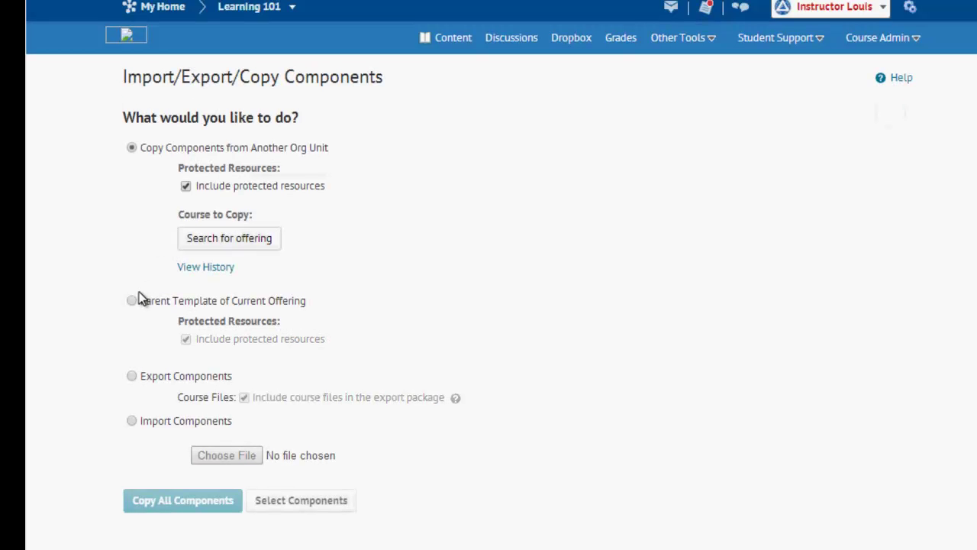
# Step: Search offerings for 'math' again and add MATH 500 as the source course
pyautogui.click(261, 240)
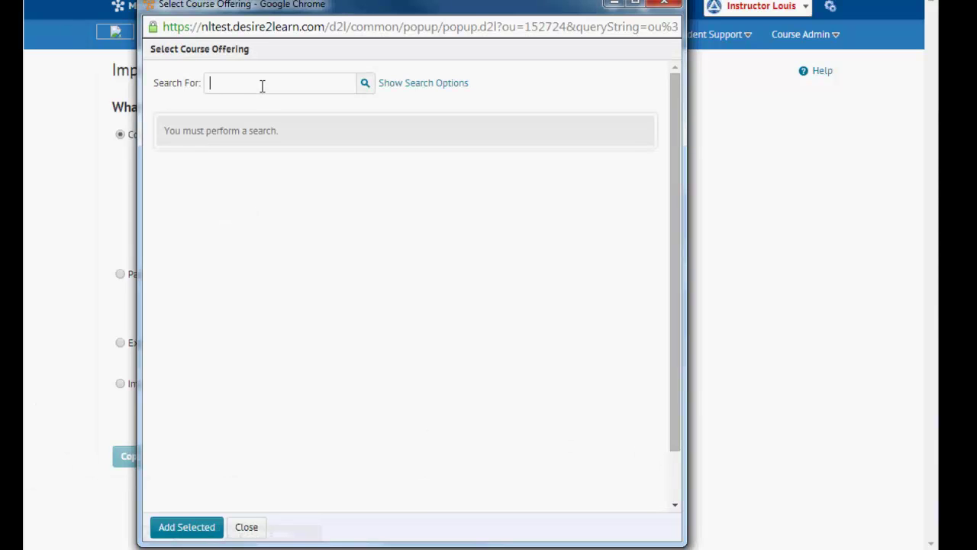
pyautogui.write('math')
pyautogui.press('Return')
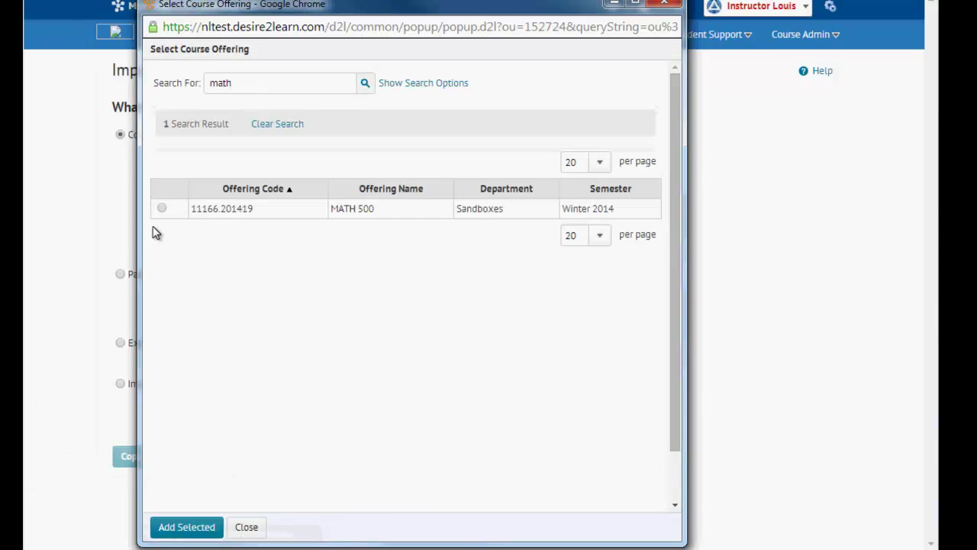
pyautogui.click(162, 208)
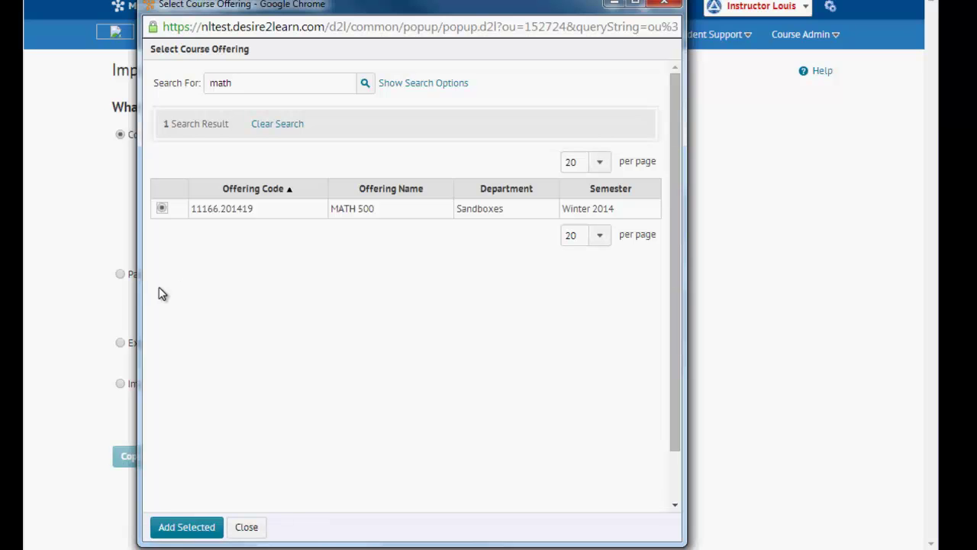
pyautogui.click(187, 530)
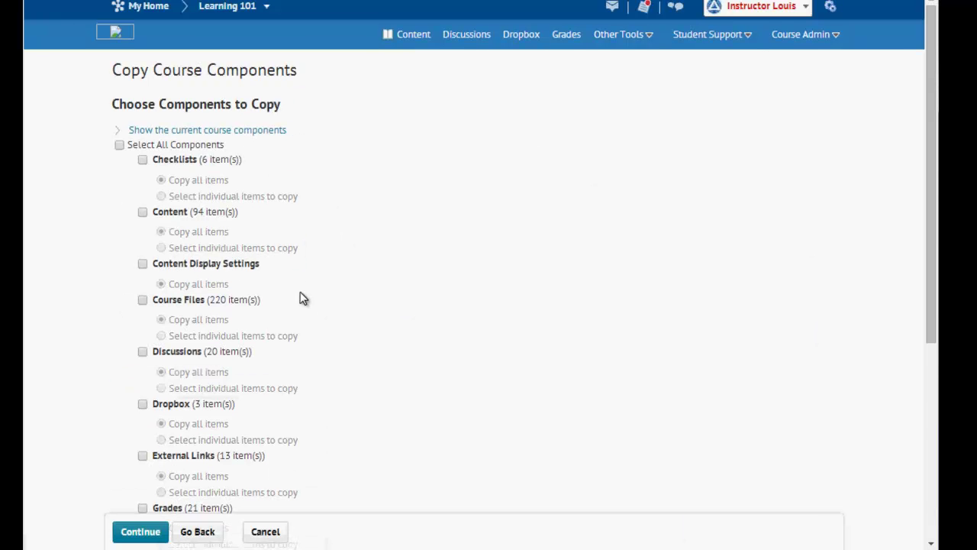
# Step: Tick only Rubrics among the components, set to copy individually selected items
pyautogui.scroll(-4, 321, 319)
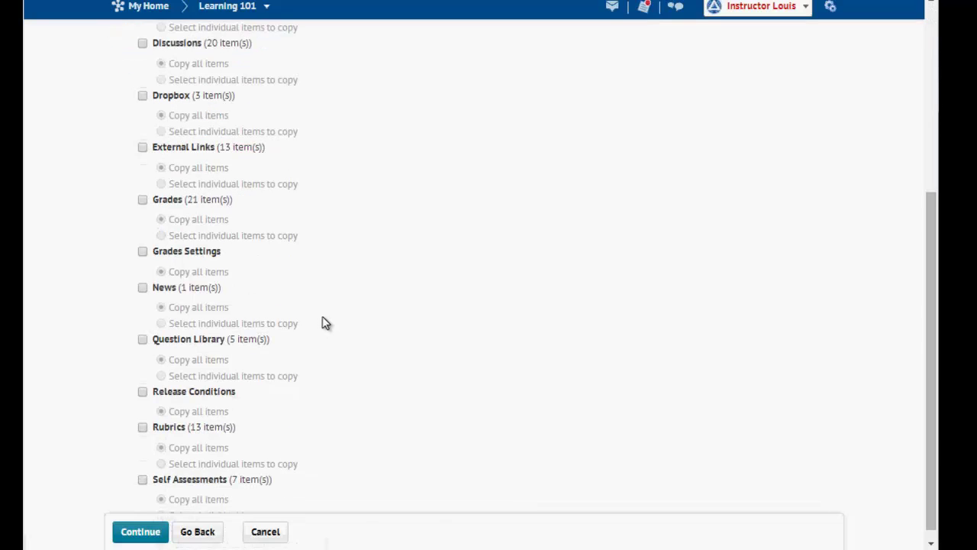
pyautogui.scroll(2, 322, 321)
pyautogui.scroll(2, 321, 304)
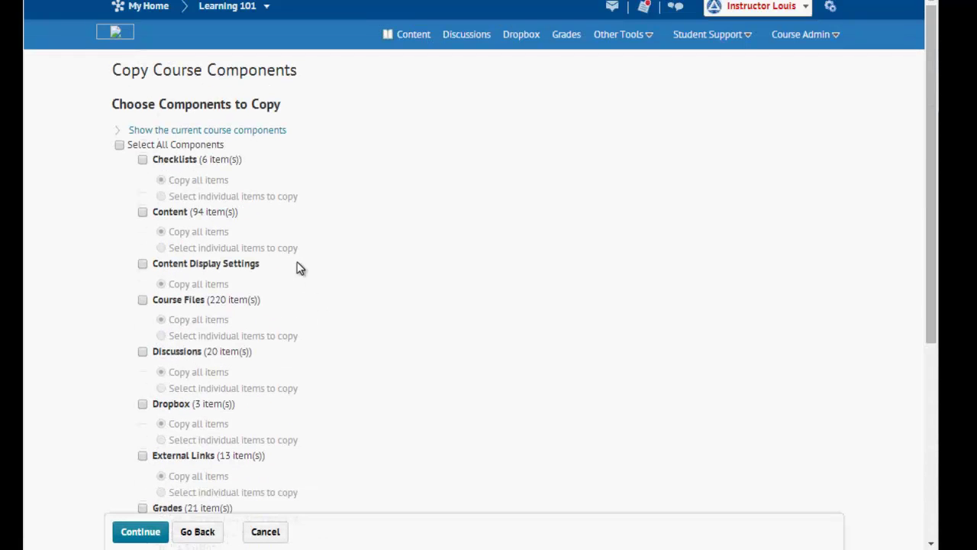
pyautogui.click(142, 159)
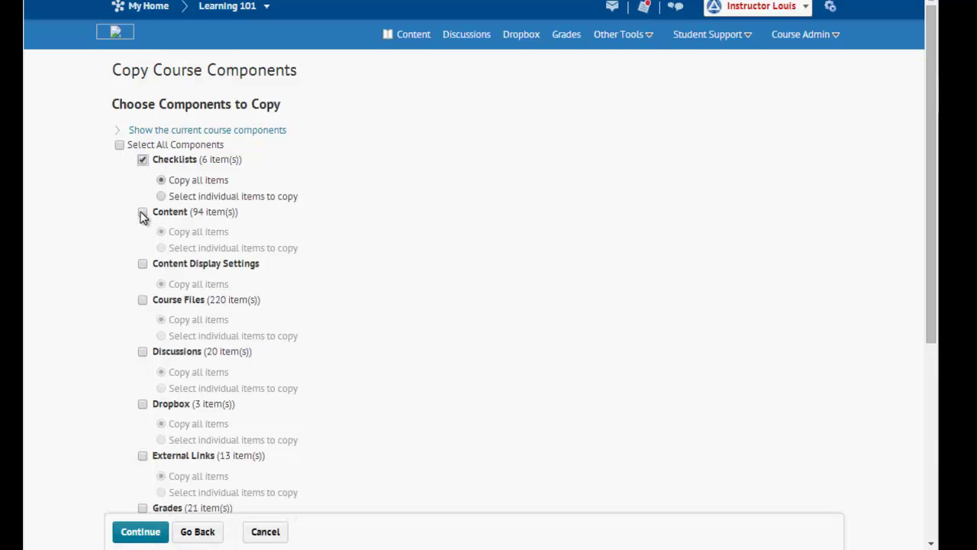
pyautogui.click(142, 211)
pyautogui.click(142, 211)
pyautogui.click(142, 159)
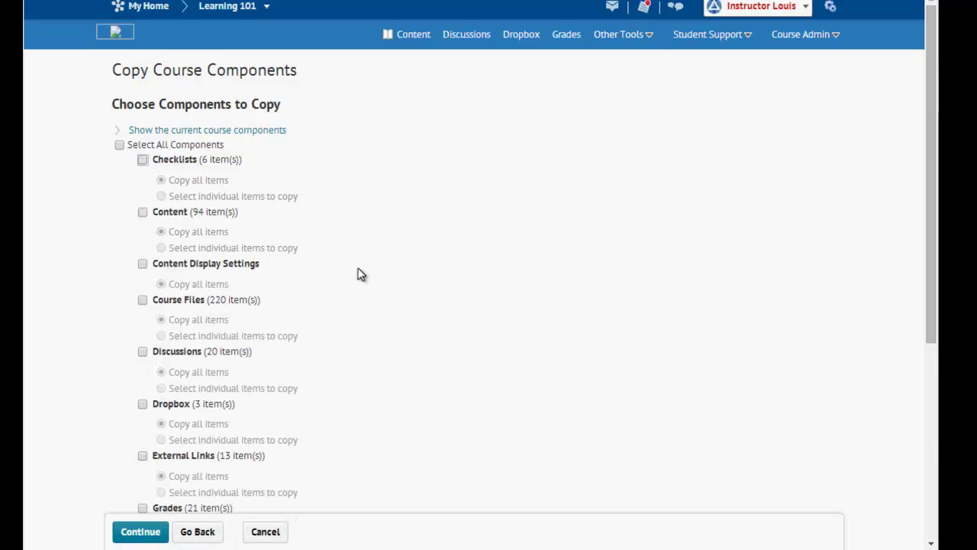
pyautogui.scroll(-4, 401, 307)
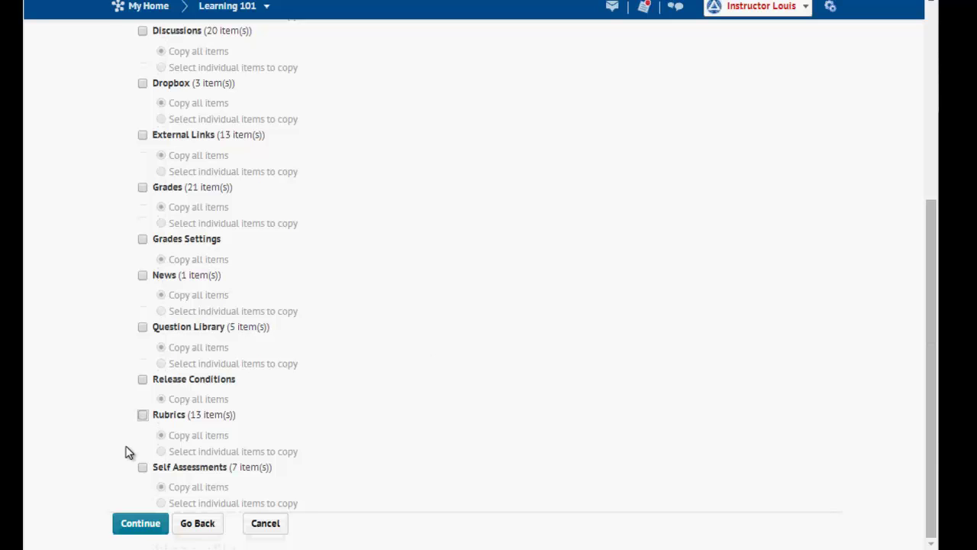
pyautogui.click(142, 416)
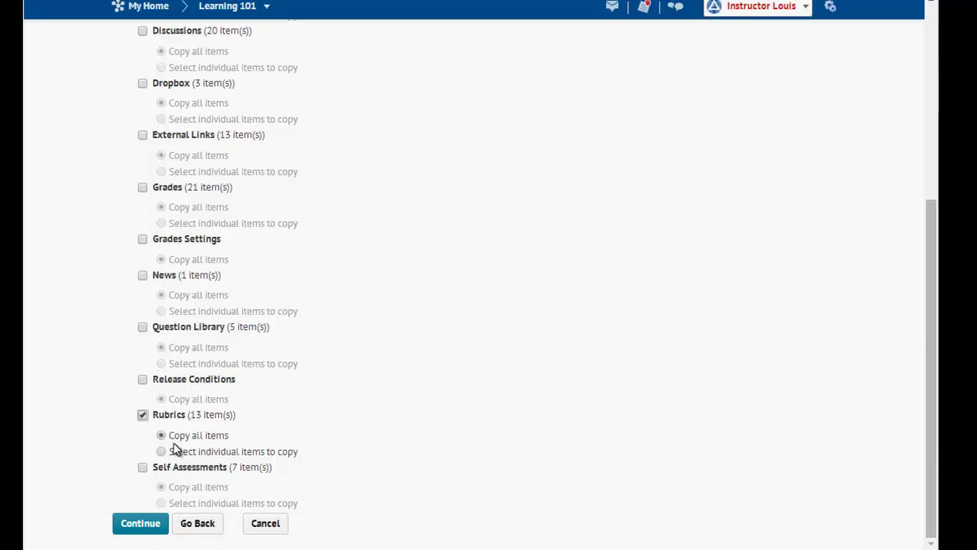
pyautogui.click(160, 452)
# Step: Pick the Marginal Thinking Rubric from MATH 500's 13 rubrics
pyautogui.click(131, 527)
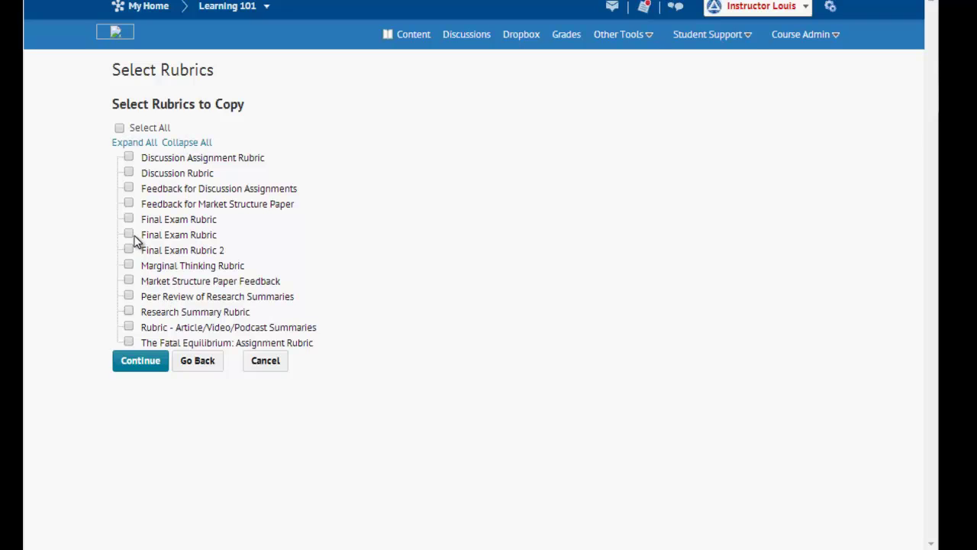
pyautogui.click(129, 265)
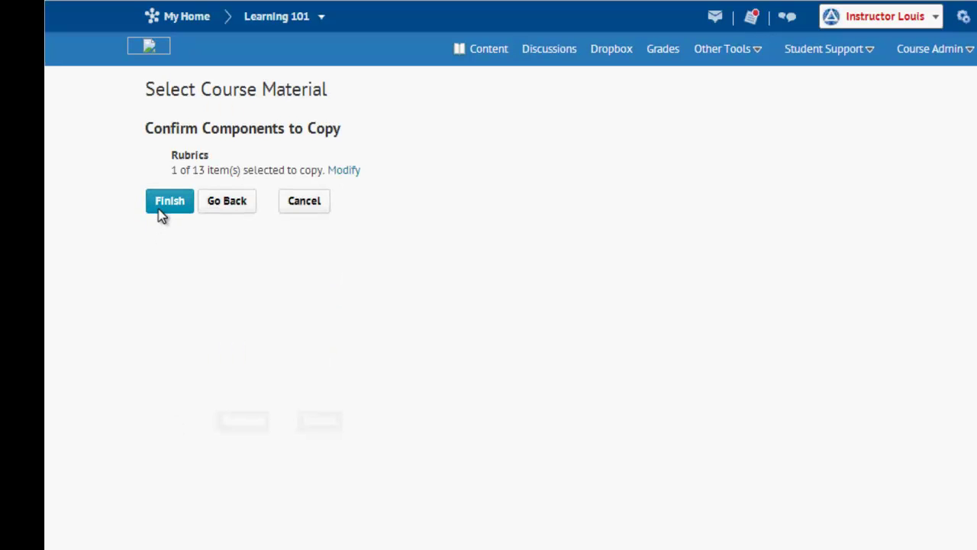
# Step: Finish copying the Marginal Thinking Rubric and view Learning 101's content
pyautogui.click(161, 210)
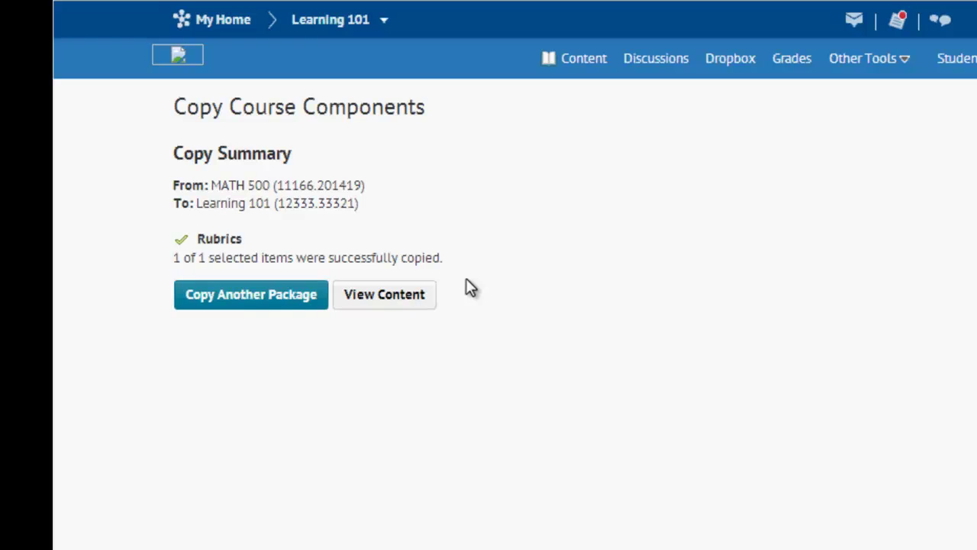
pyautogui.click(422, 305)
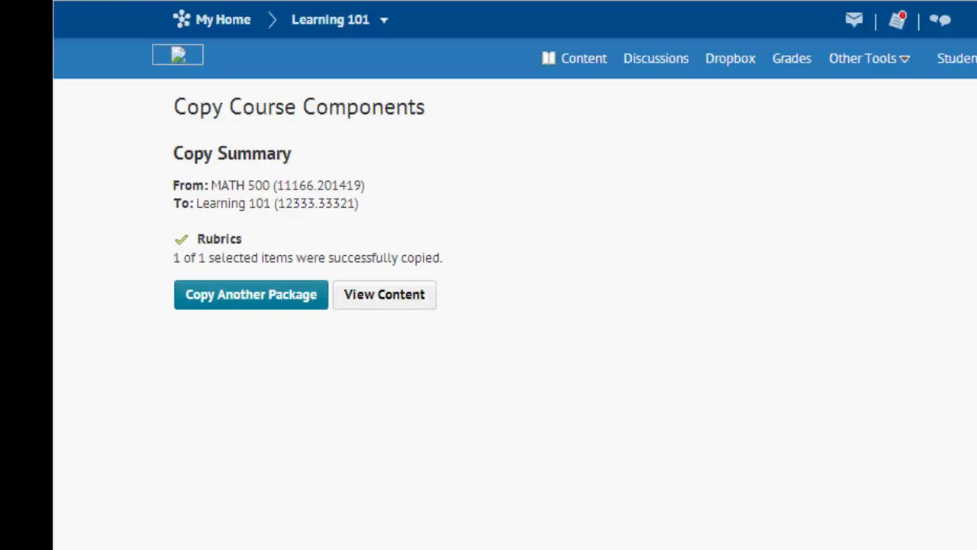